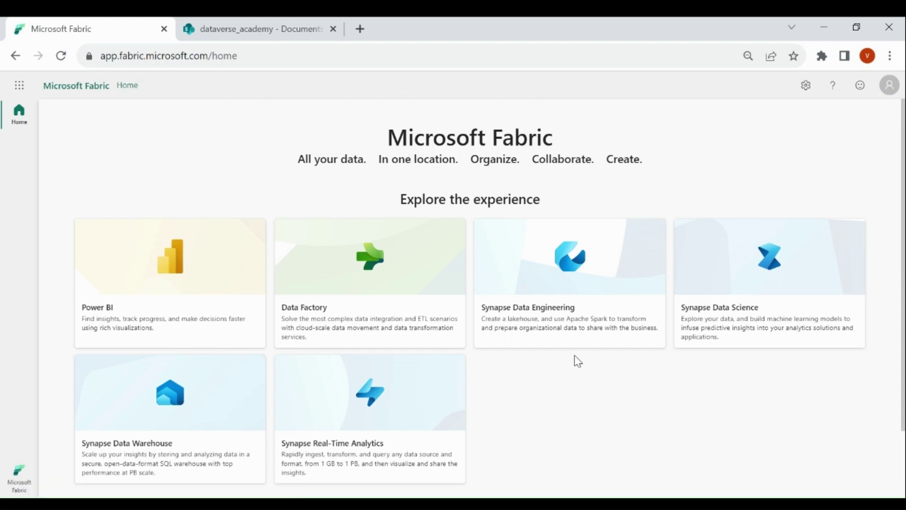
Create a new Dataflow Gen2 ('Dataflow 4') from the Data Factory experience
left_click(404, 281)
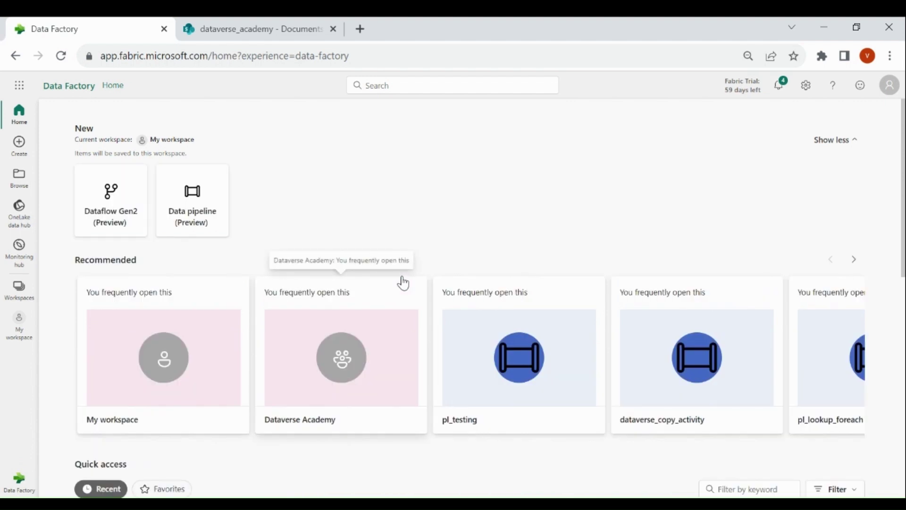
left_click(120, 209)
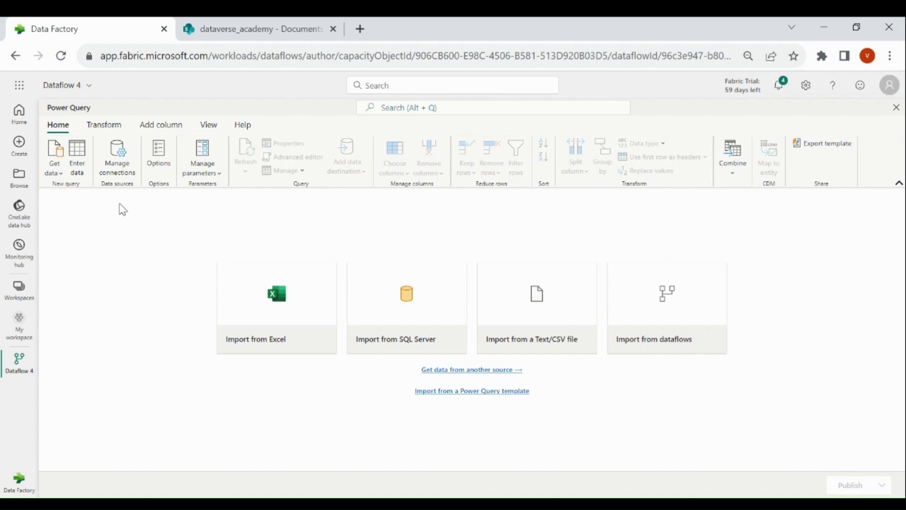
Choose SharePoint folder as the dataflow's data source from the full Get data catalogue
left_click(63, 174)
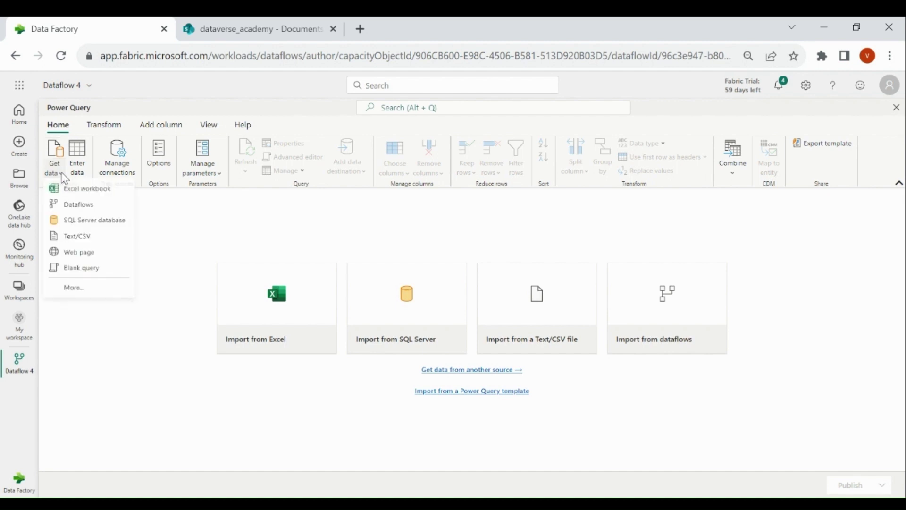
left_click(84, 291)
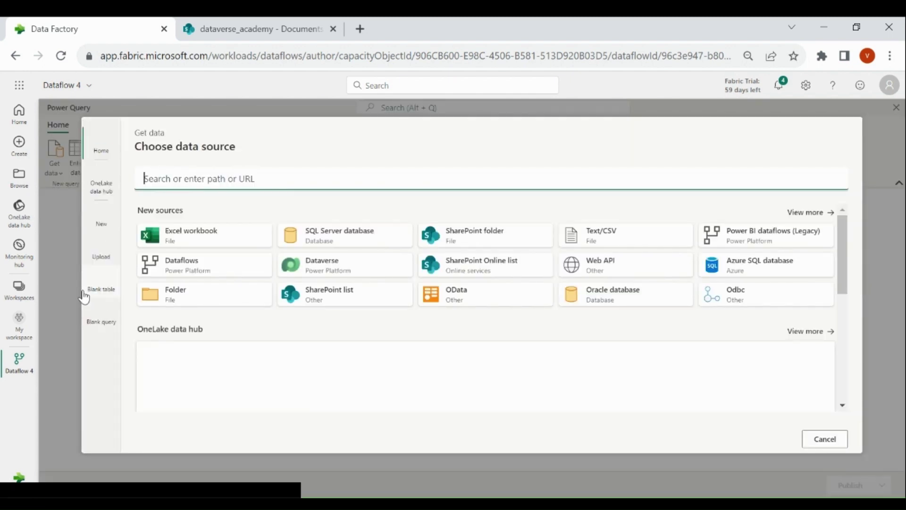
left_click(472, 240)
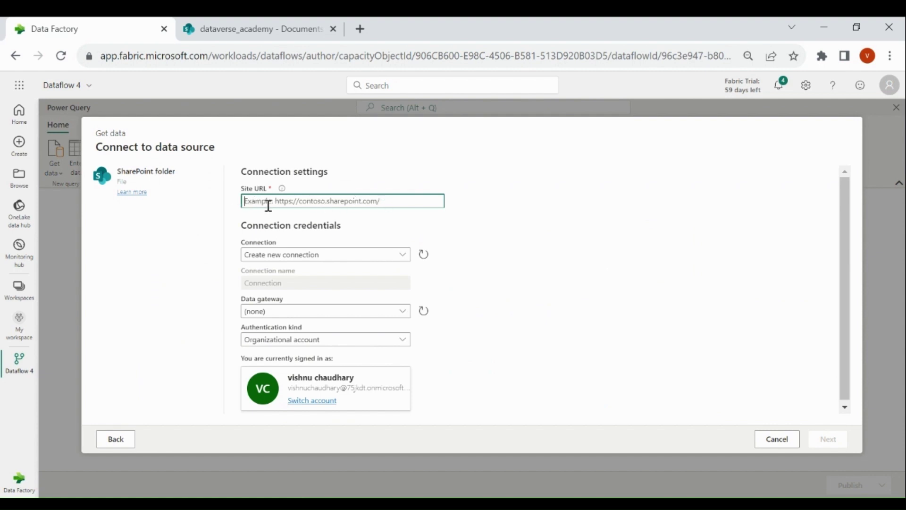
Select the dataverse_academy site address in the SharePoint tab's address bar
left_click(253, 32)
left_click(304, 57)
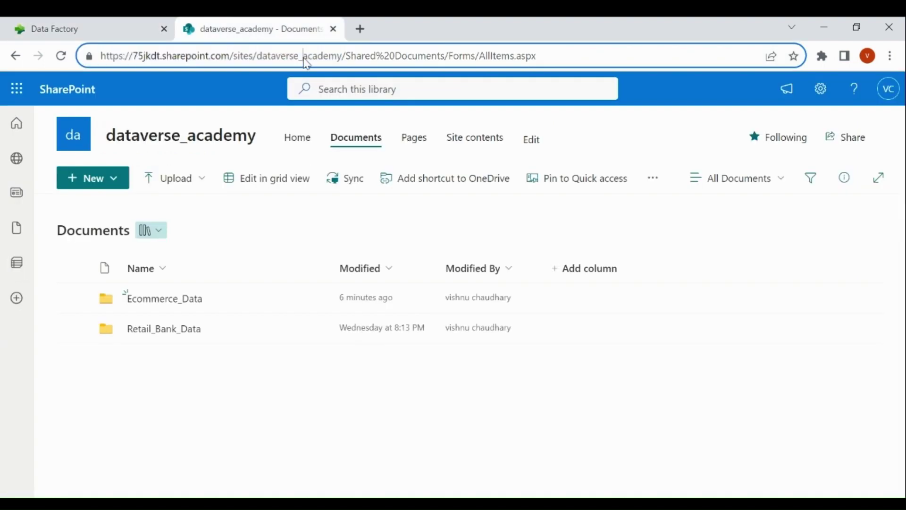
left_click_drag(342, 56, 67, 60)
key("ctrl+c")
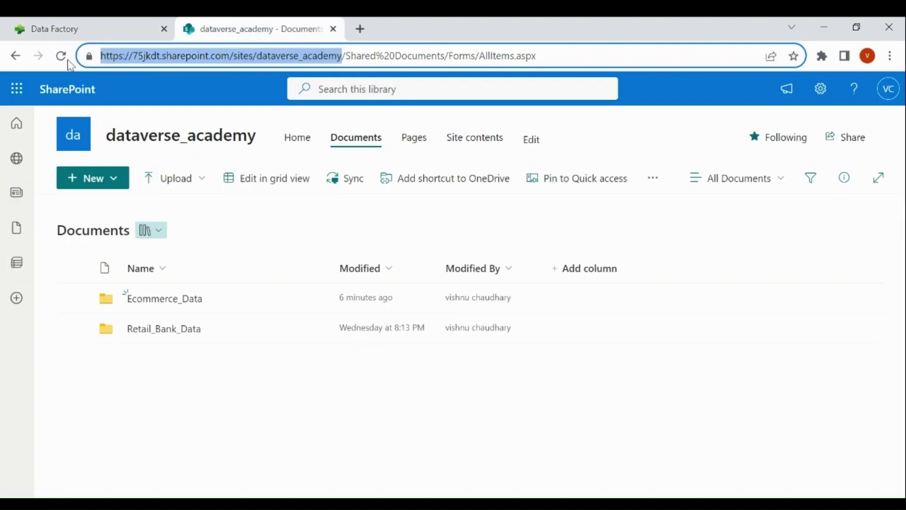
Paste the dataverse_academy URL as Site URL and create the query from the six previewed files
left_click(88, 30)
left_click(321, 201)
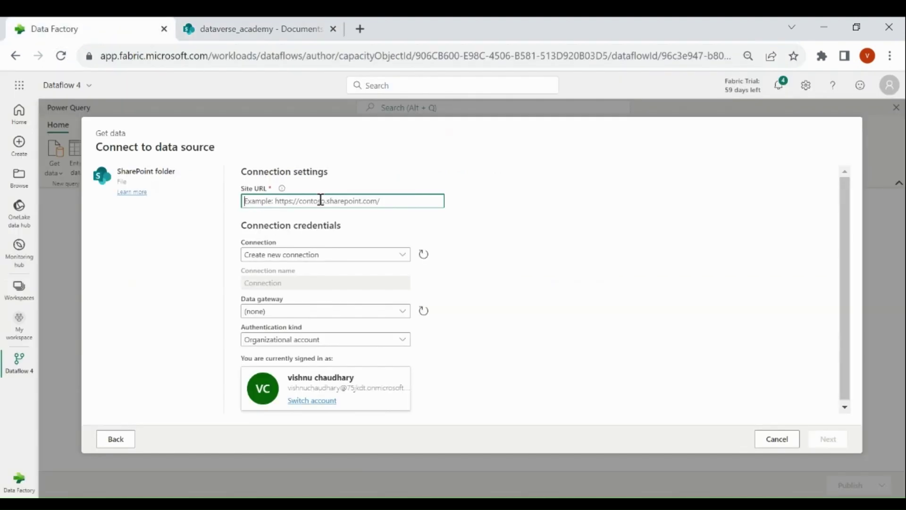
key("ctrl+v")
left_click(827, 439)
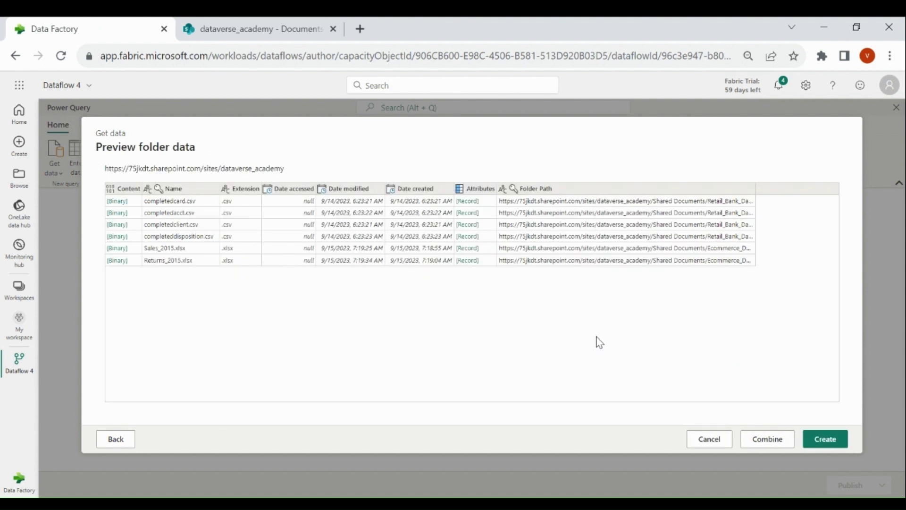
left_click(825, 439)
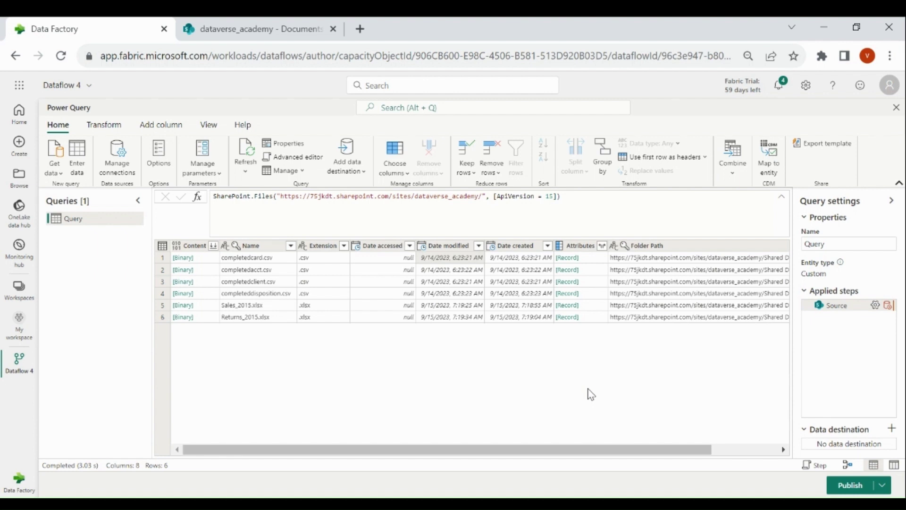
Check the Ecommerce_Data folder in SharePoint, which holds Returns_2015 and Sales_2015 workbooks
left_click(240, 33)
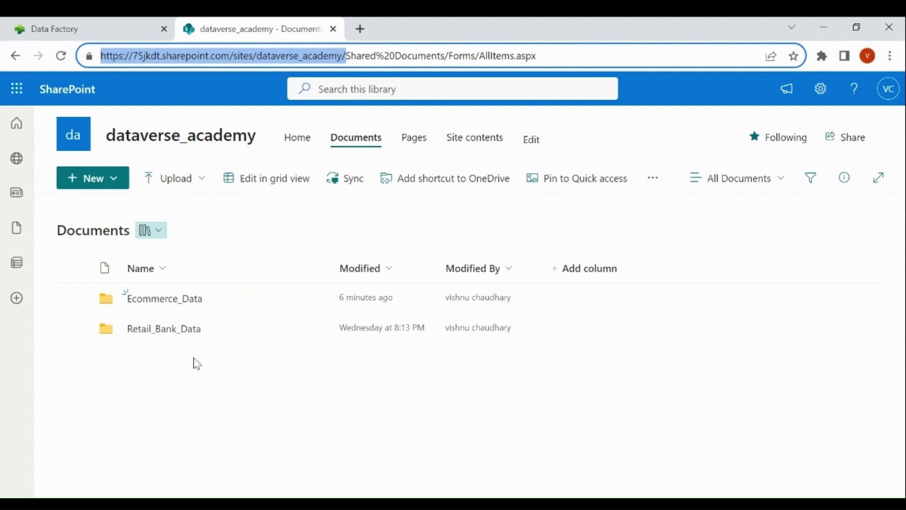
left_click(167, 302)
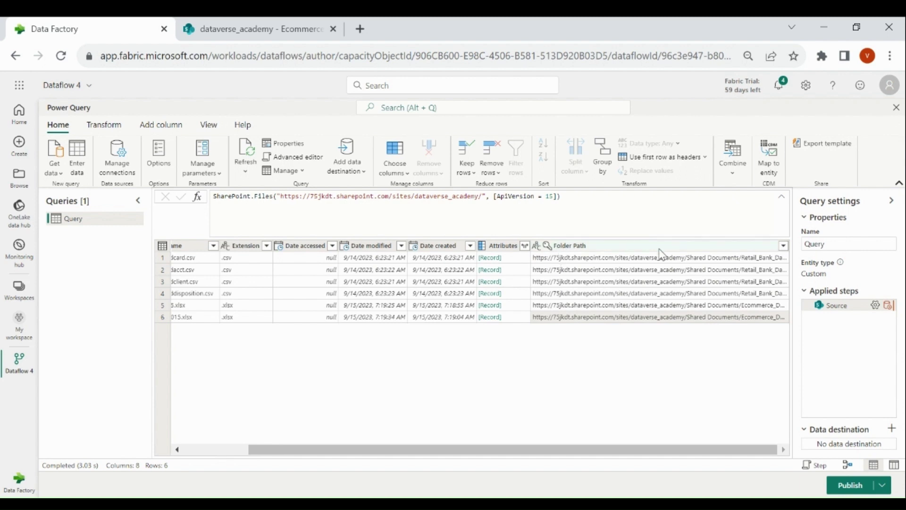
Filter the Folder Path column to the Ecommerce_Data path, keeping Sales_2015.xlsx and Returns_2015.xlsx
left_click(784, 245)
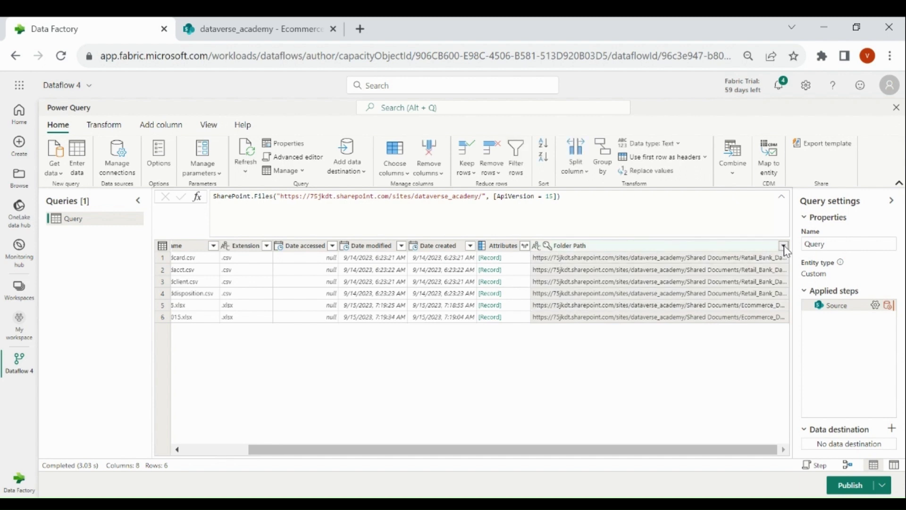
left_click(626, 309)
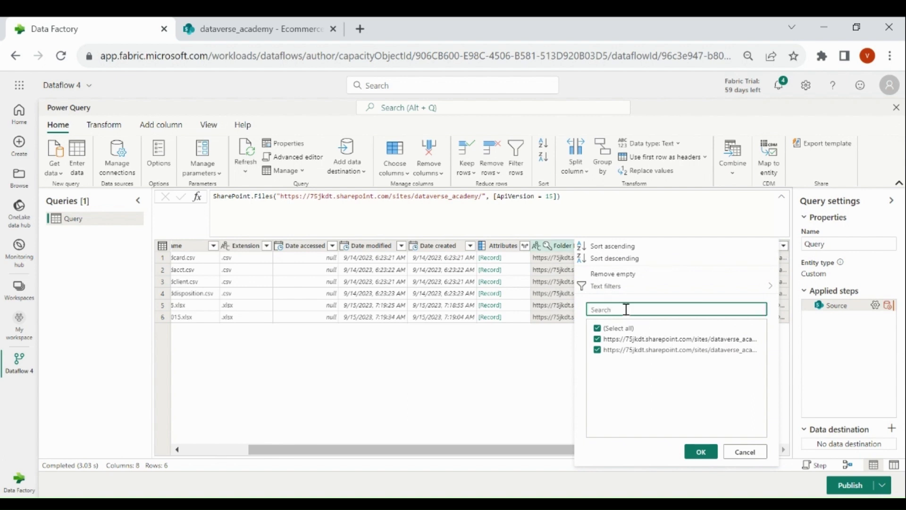
type("Ecomme")
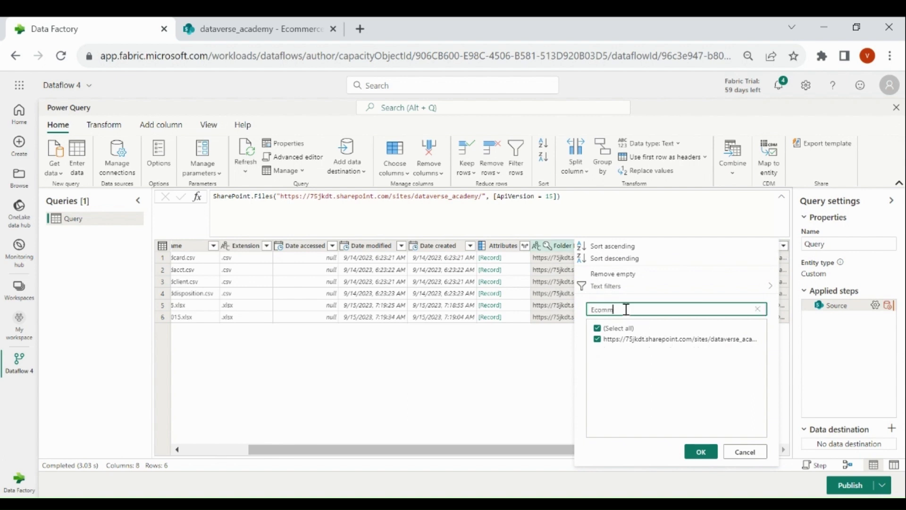
type("rce_")
type("Data")
left_click(701, 453)
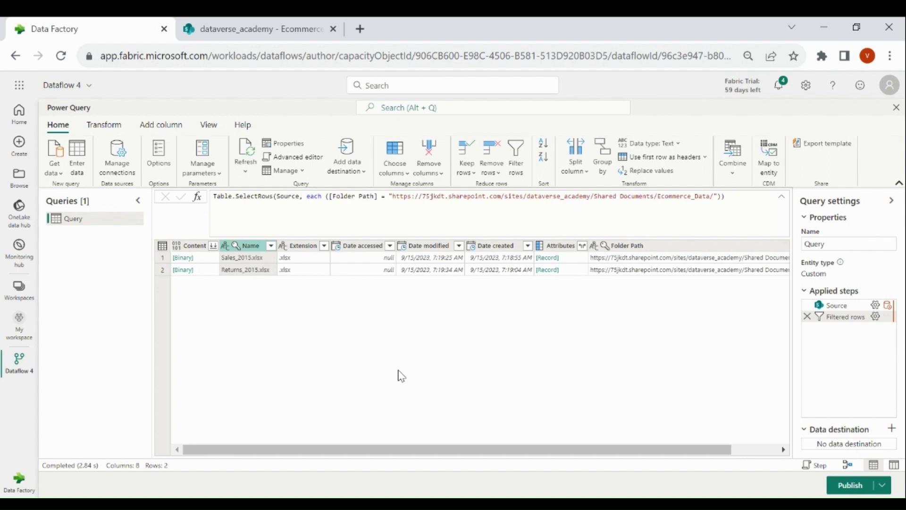
Filter the Name column to names containing 'Sales', leaving only Sales_2015.xlsx
left_click(271, 245)
mouse_move(308, 286)
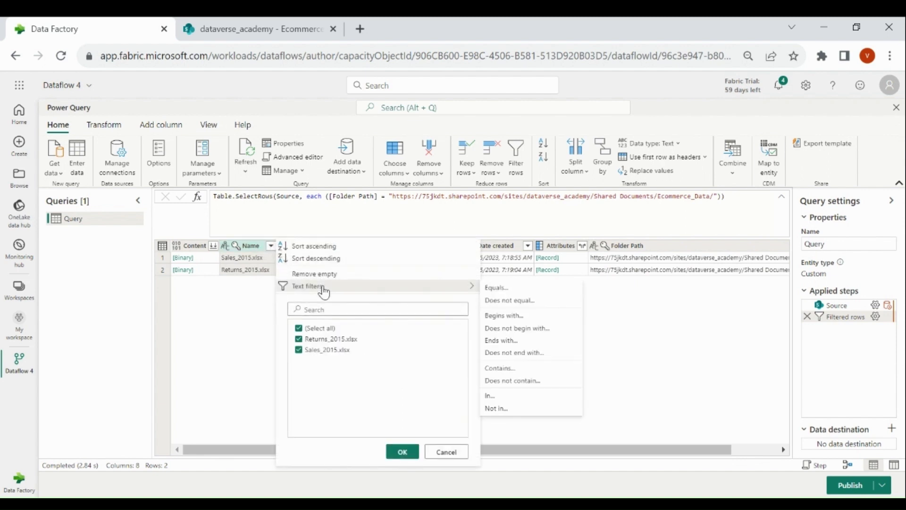
left_click(527, 368)
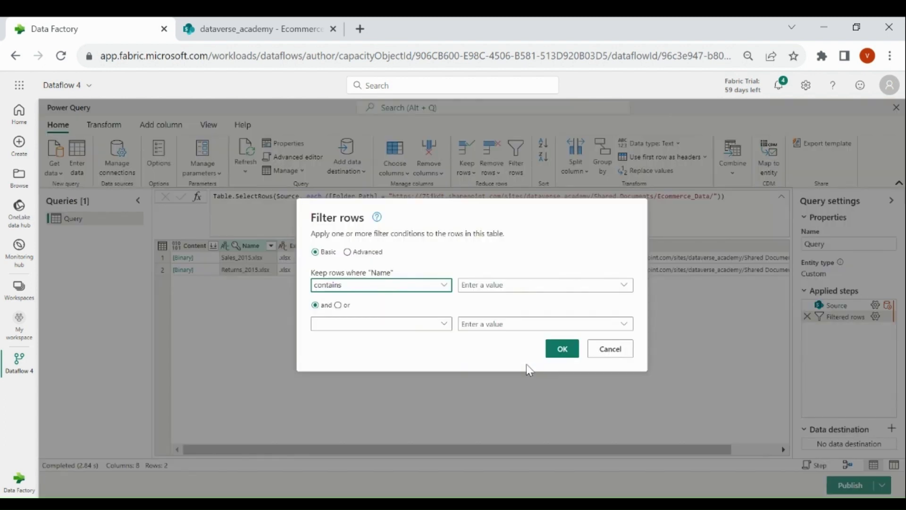
left_click(499, 288)
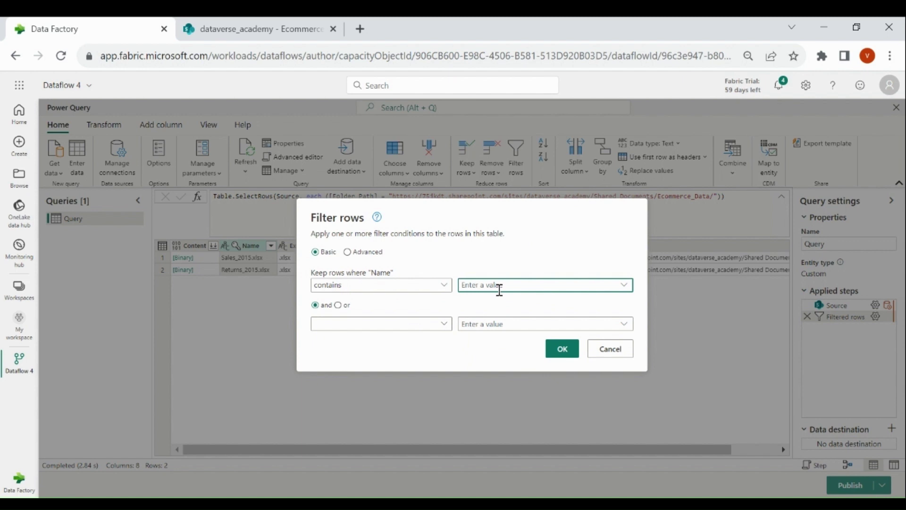
type("Sales")
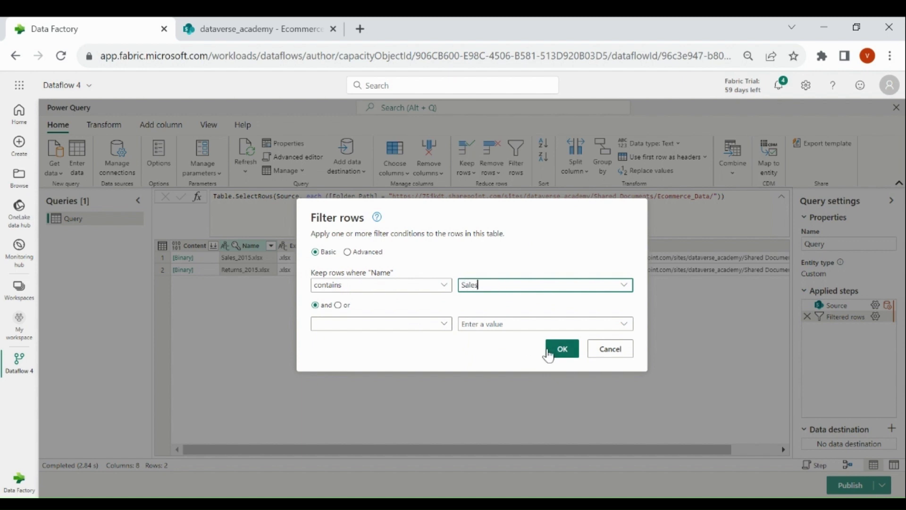
left_click(560, 357)
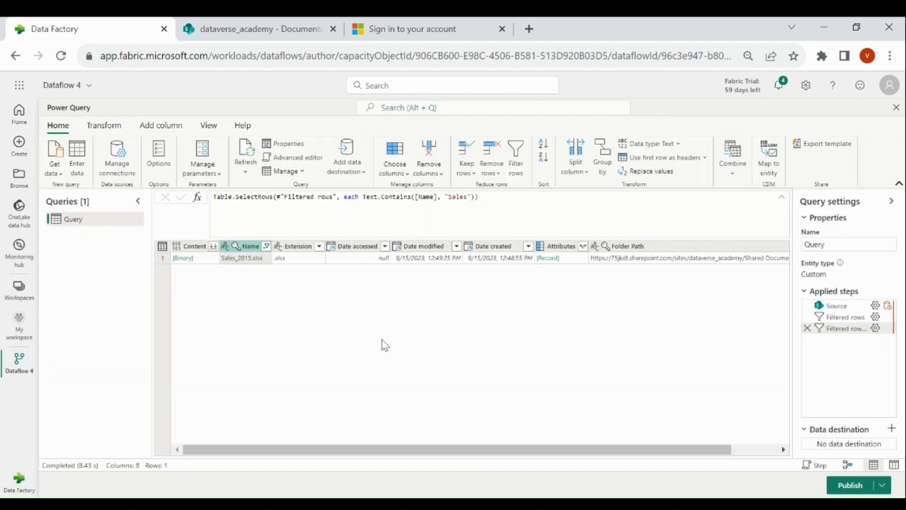
Combine the Content column using the Sales sheet, expanding into 21 order-data columns
left_click(214, 249)
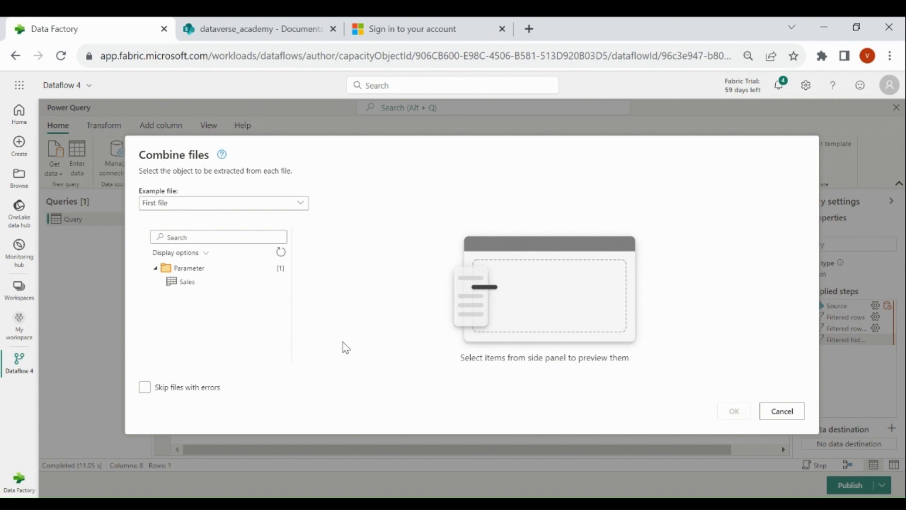
left_click(203, 286)
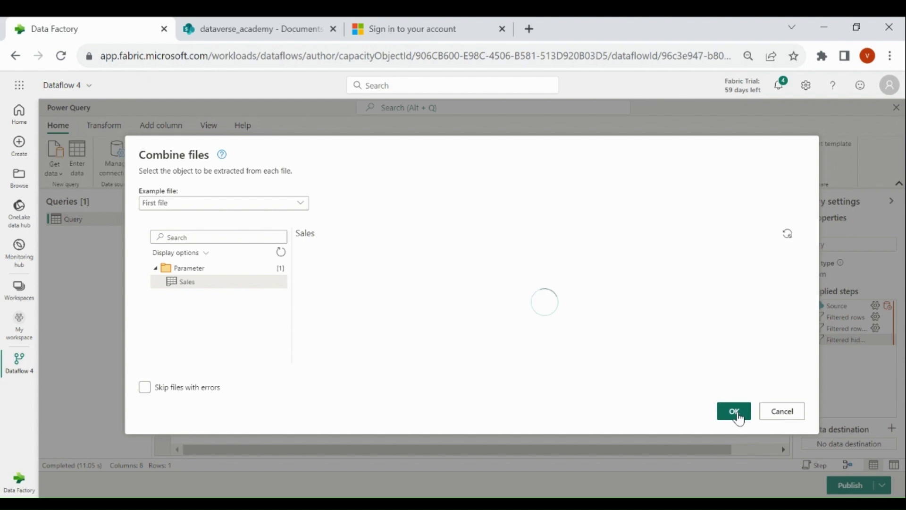
left_click(735, 411)
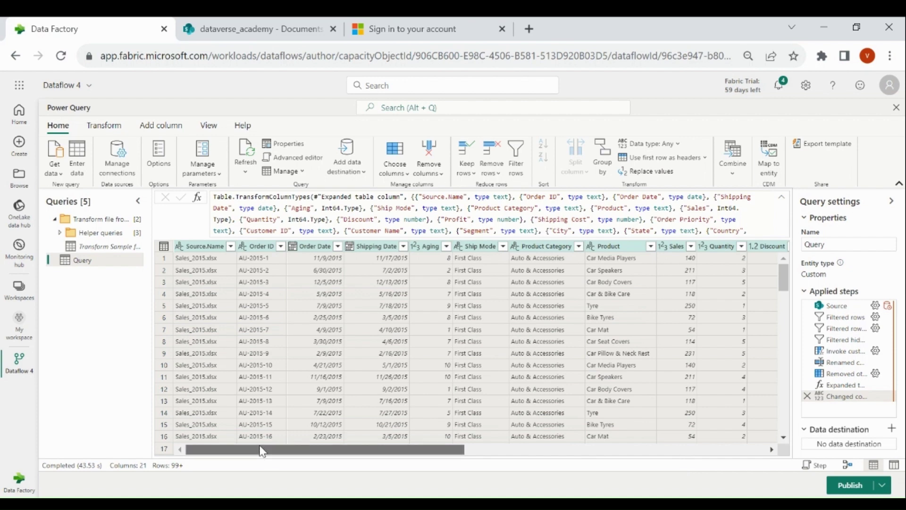
List the destination types Azure SQL database, Lakehouse, Azure Data Explorer and Warehouse for the query
mouse_move(264, 451)
left_mouse_down()
mouse_move(508, 449)
mouse_move(666, 480)
left_mouse_up()
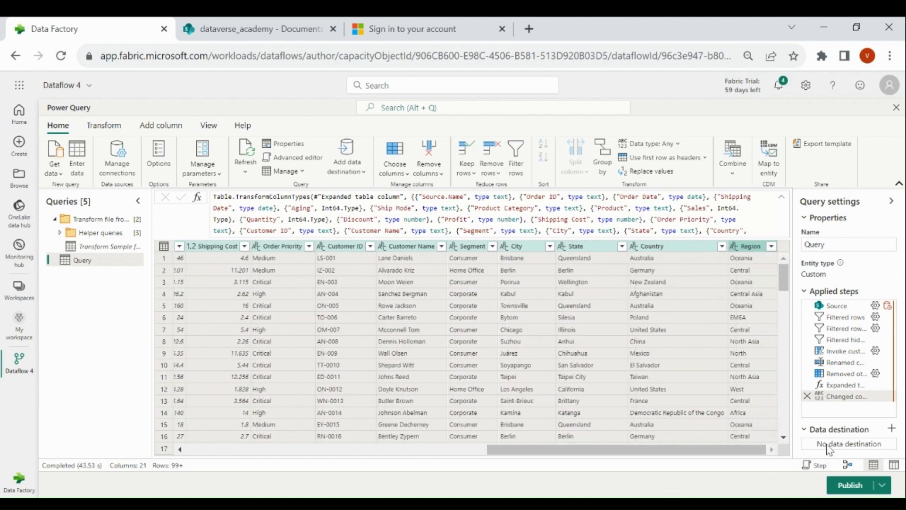
left_click(892, 430)
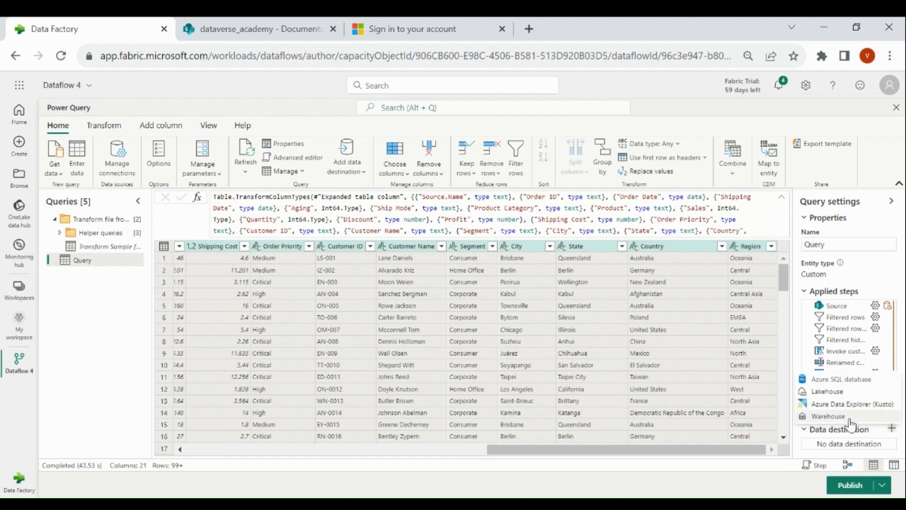
Send the query to a new Raw_Sales table in dataverselakehouse1, fixing column names, and save
left_click(827, 391)
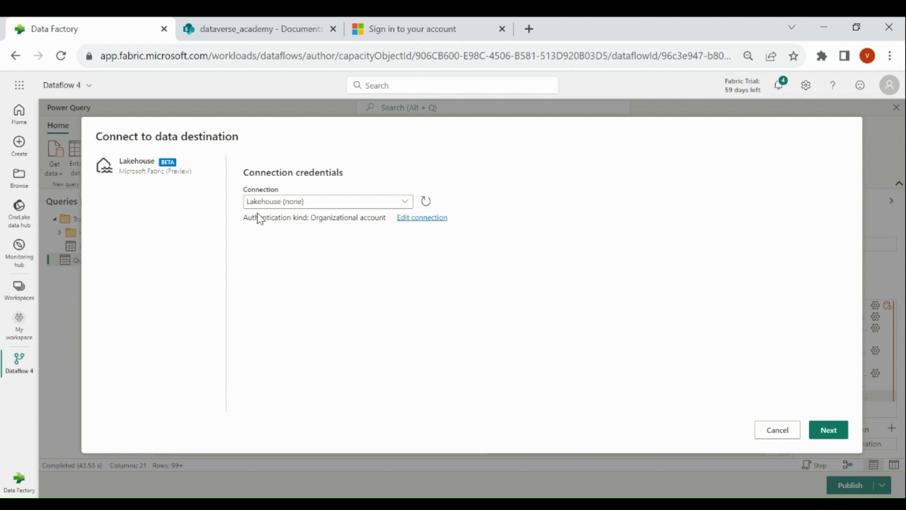
left_click(829, 430)
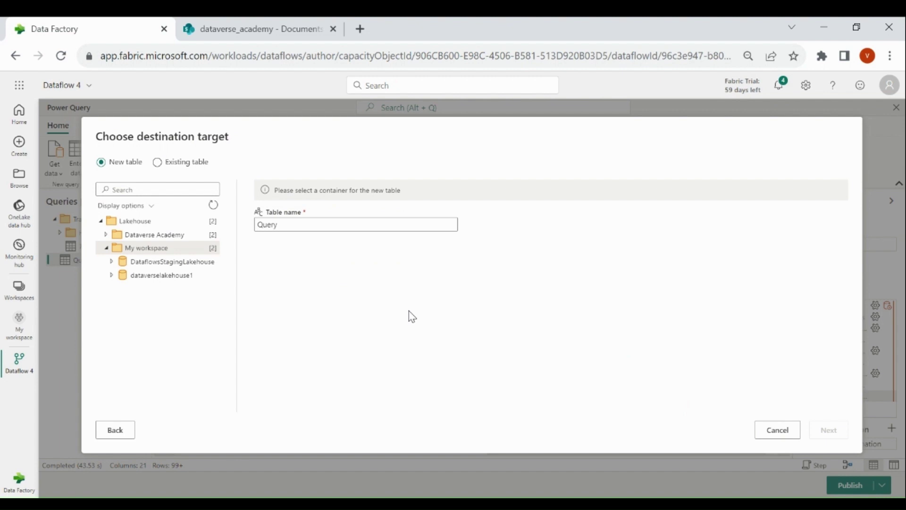
left_click(164, 276)
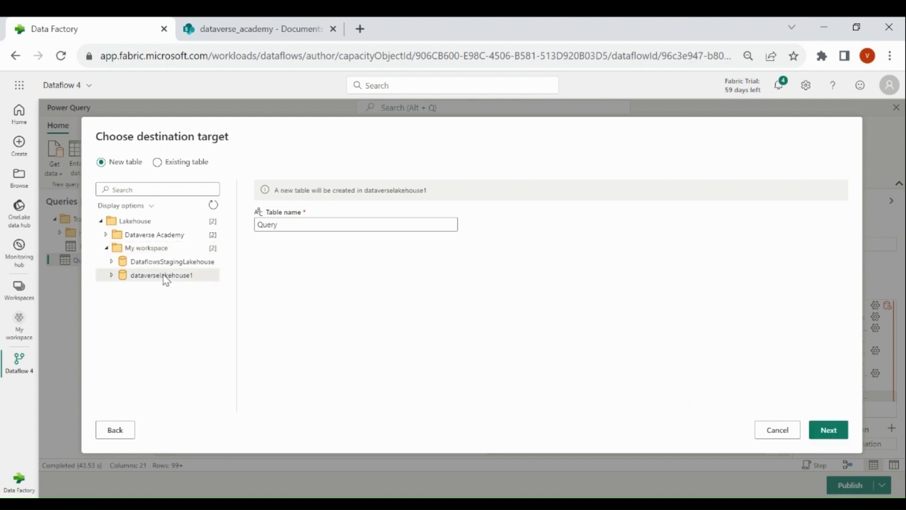
double_click(297, 221)
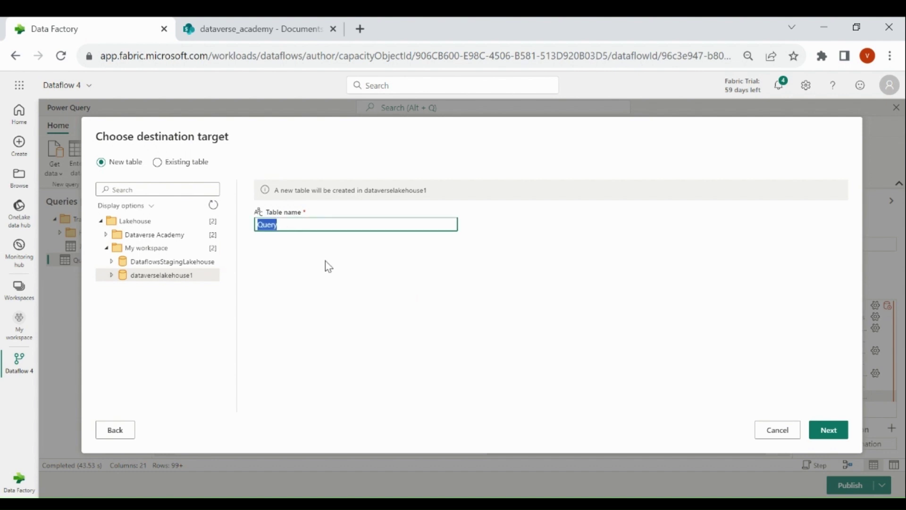
type("Raw_Sales")
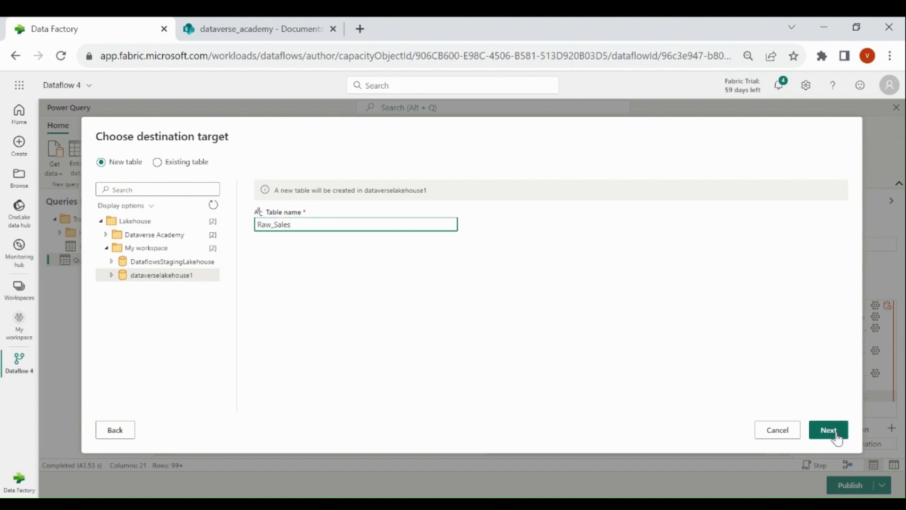
left_click(837, 438)
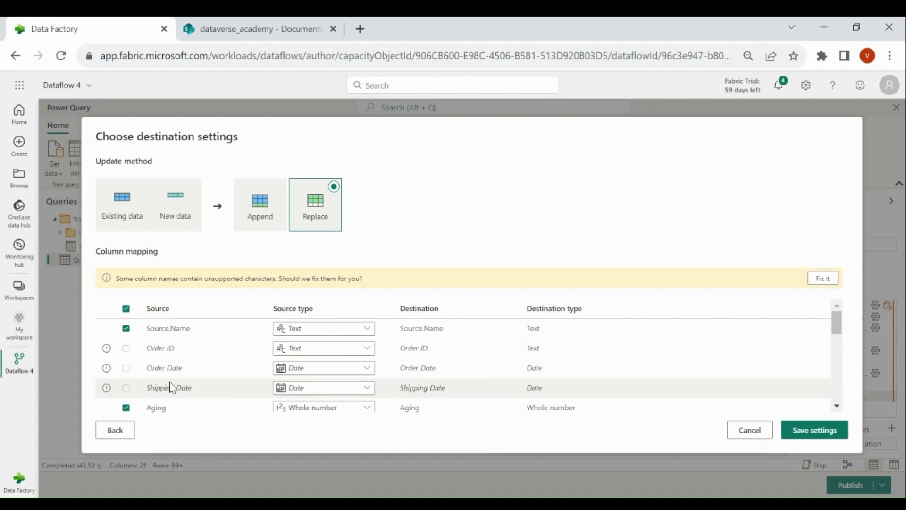
left_click(825, 279)
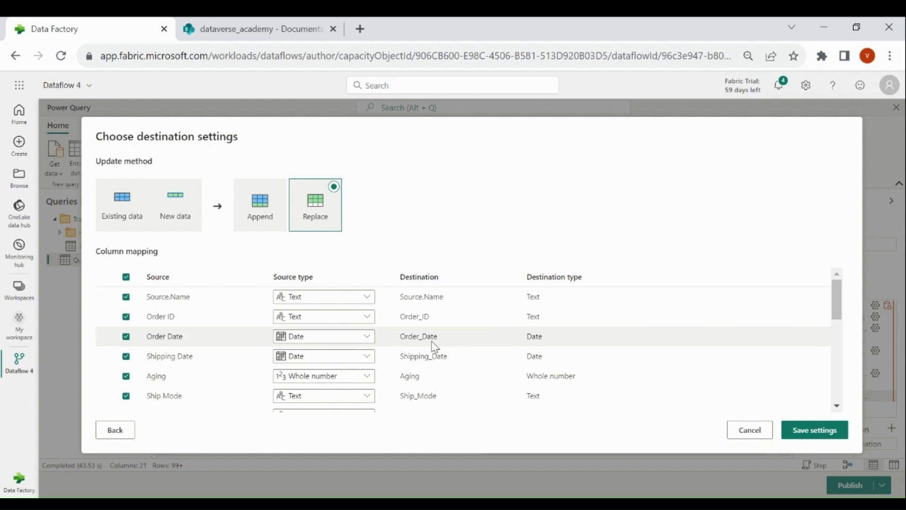
left_click(806, 430)
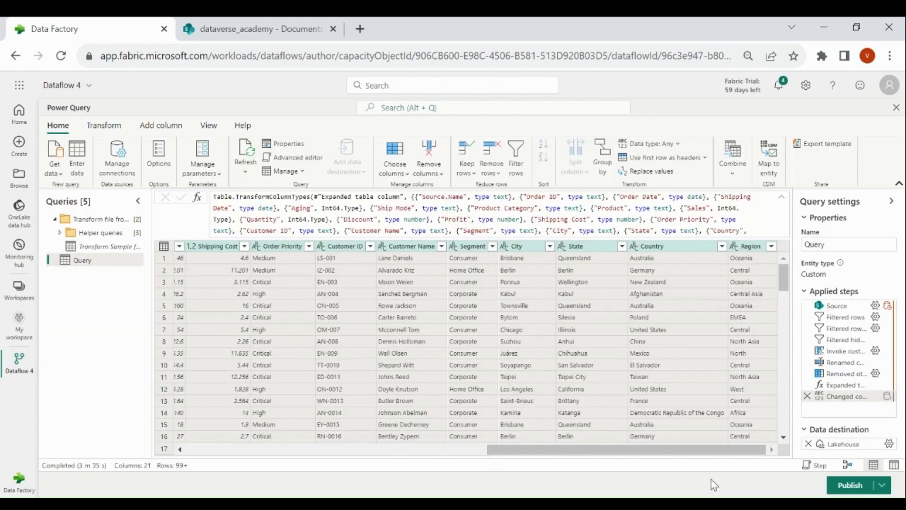
Publish Dataflow 4 so it appears refreshed in My workspace
left_click(852, 487)
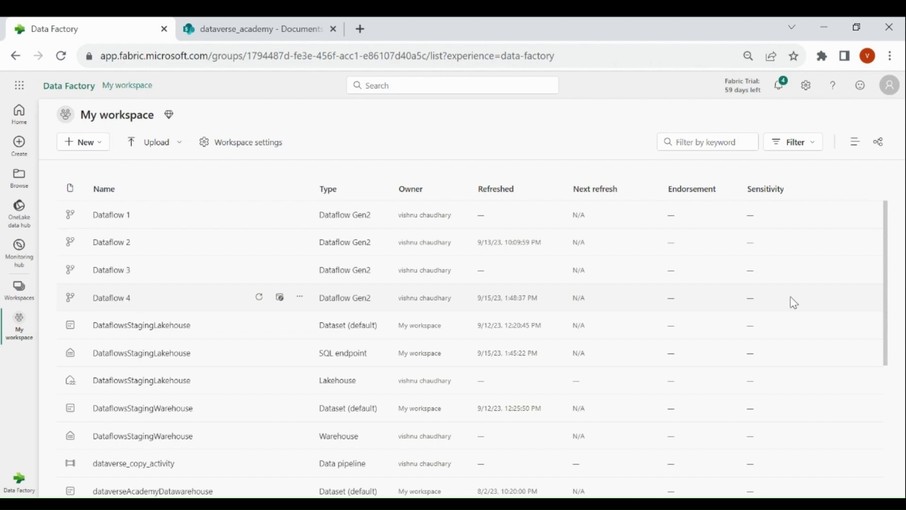
Refresh the dataverselakehouse1 Tables list and preview the loaded Raw_Sales order rows
left_click_drag(884, 298, 904, 404)
mouse_move(128, 438)
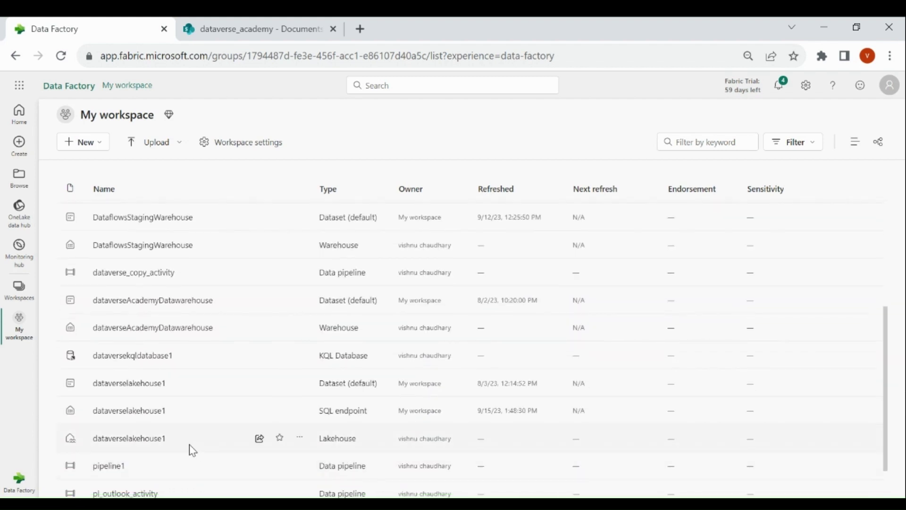
left_click(149, 446)
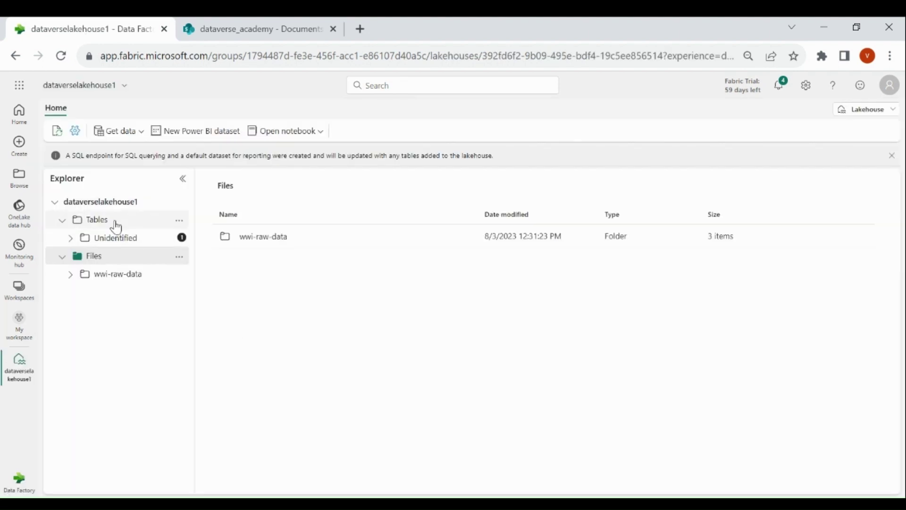
left_click(179, 221)
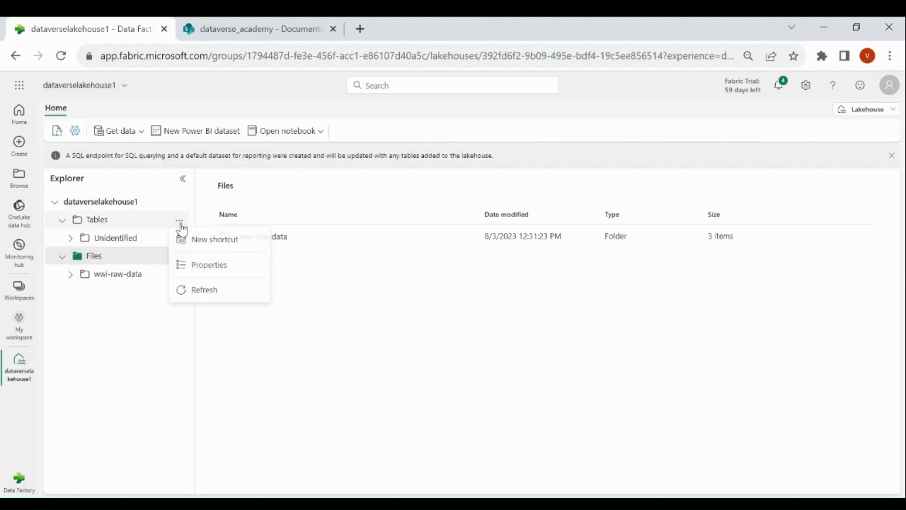
left_click(207, 292)
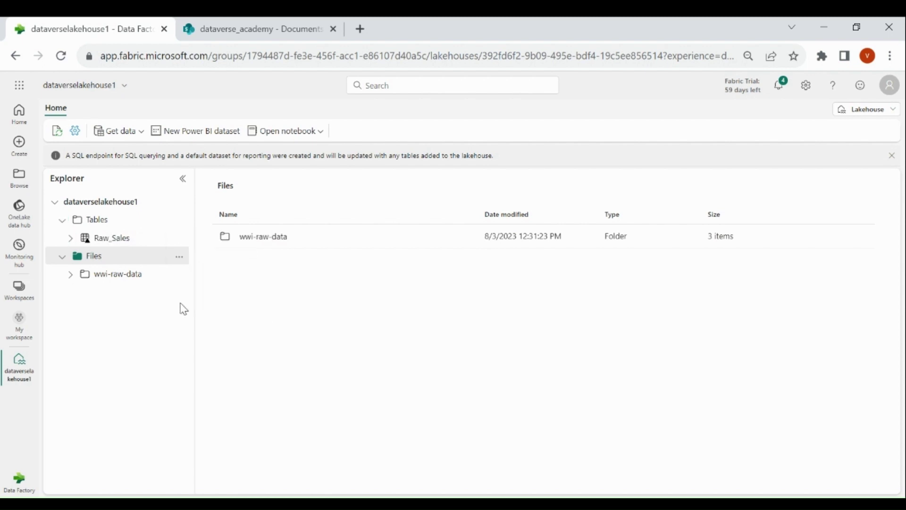
left_click(124, 241)
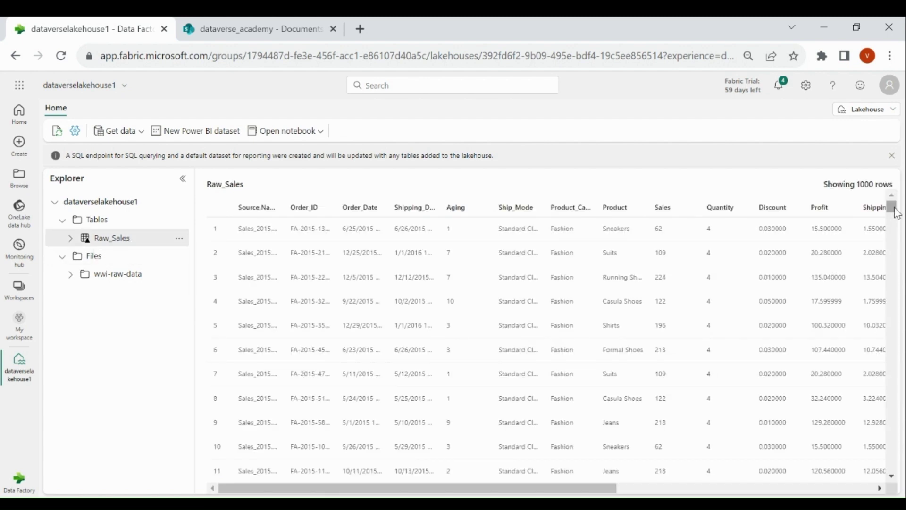
left_click_drag(897, 213, 900, 175)
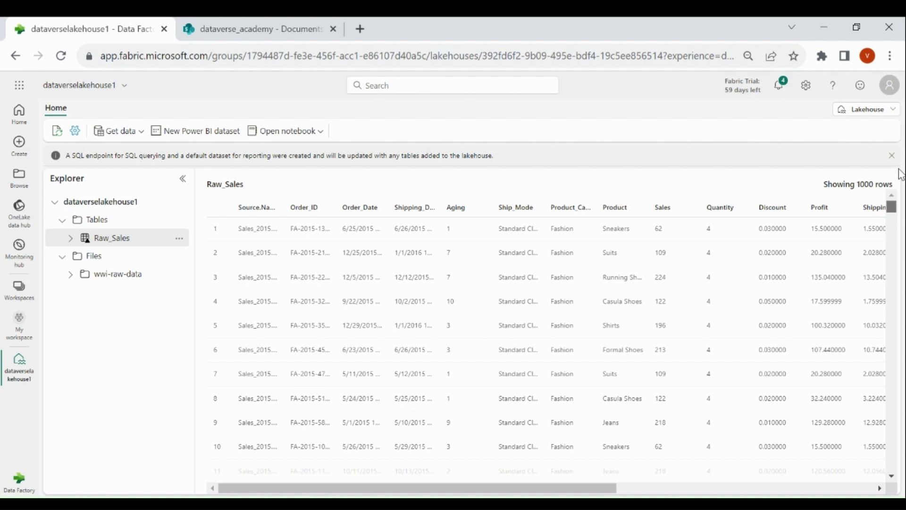